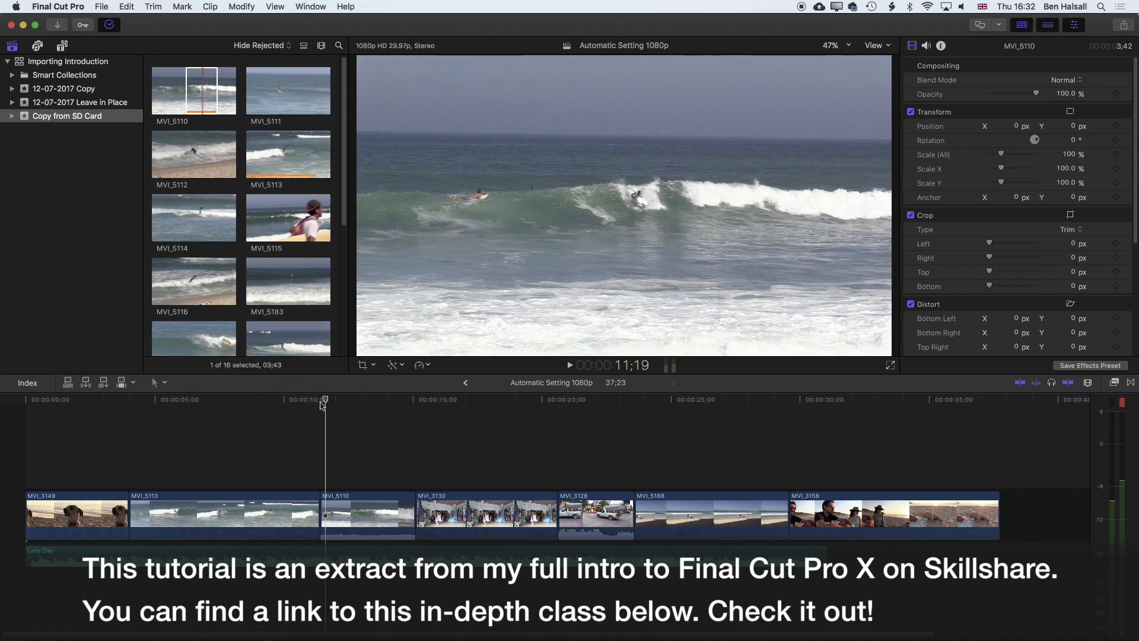
Return the playhead to the very start of the timeline for playback
drag(322, 405, 17, 393)
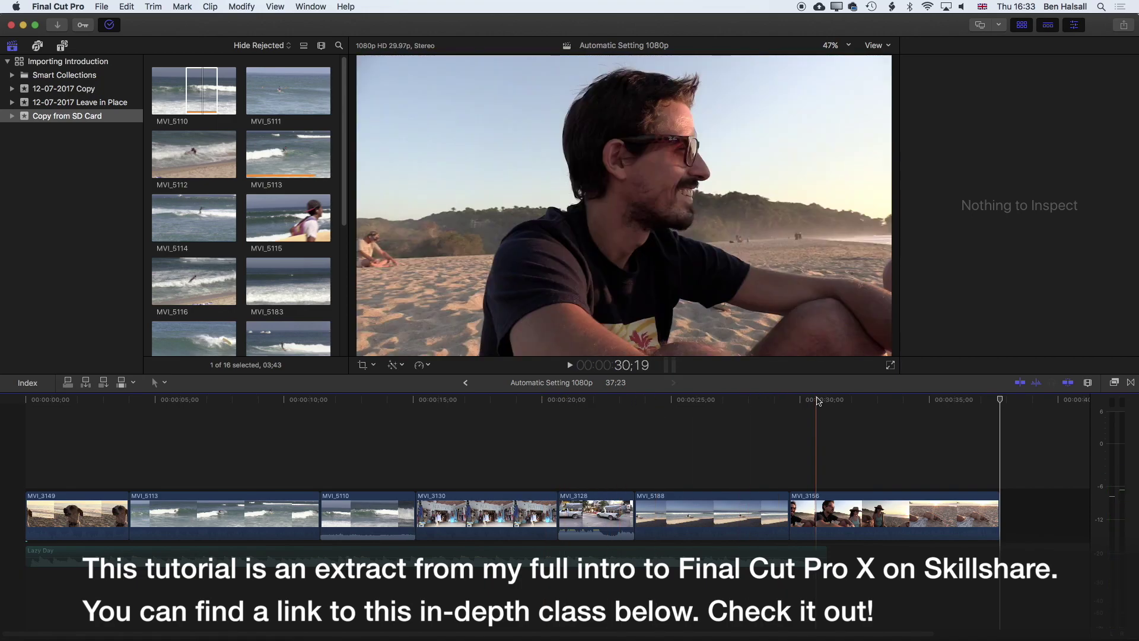
Step frame by frame around the MVI_3128/MVI_5188 cut, then select MVI_5110 in the browser
key(Up)
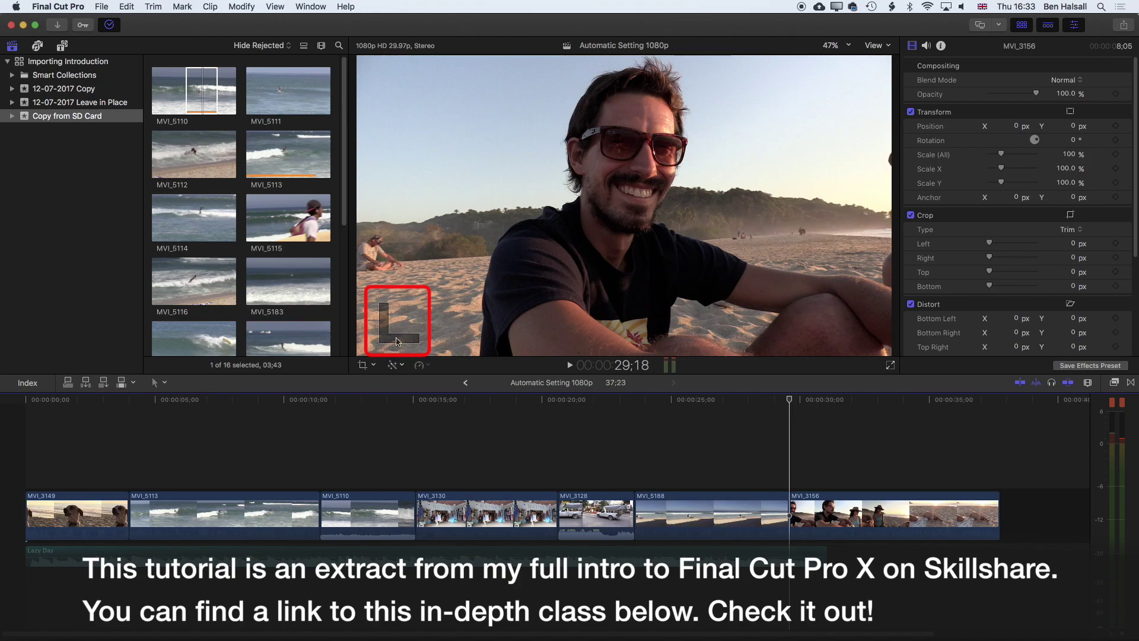
key(Left)
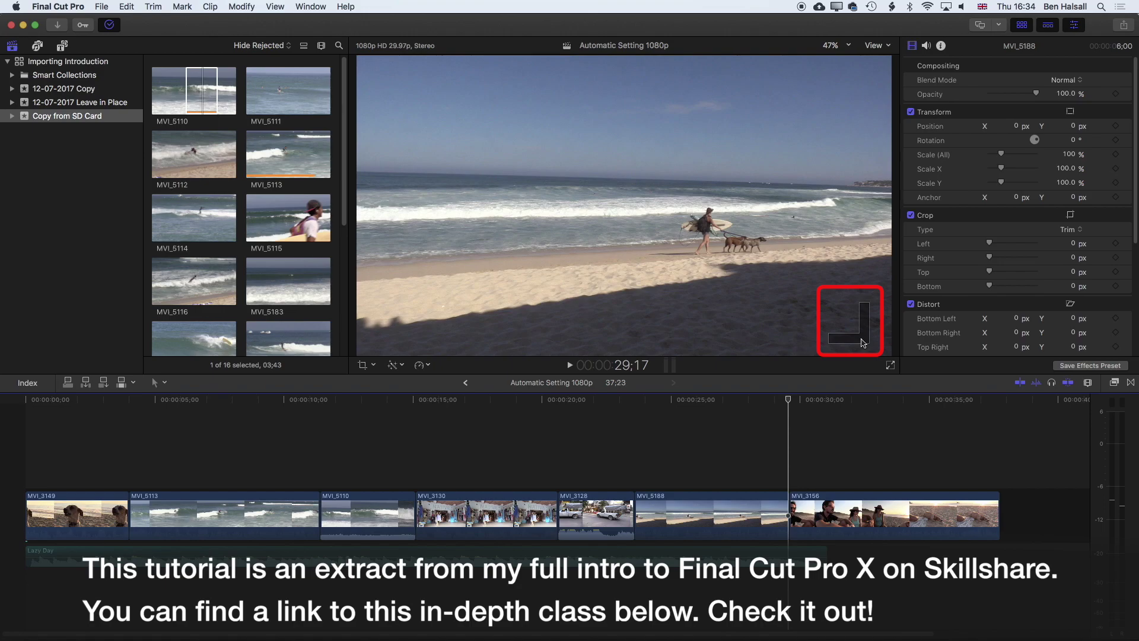
key(Up)
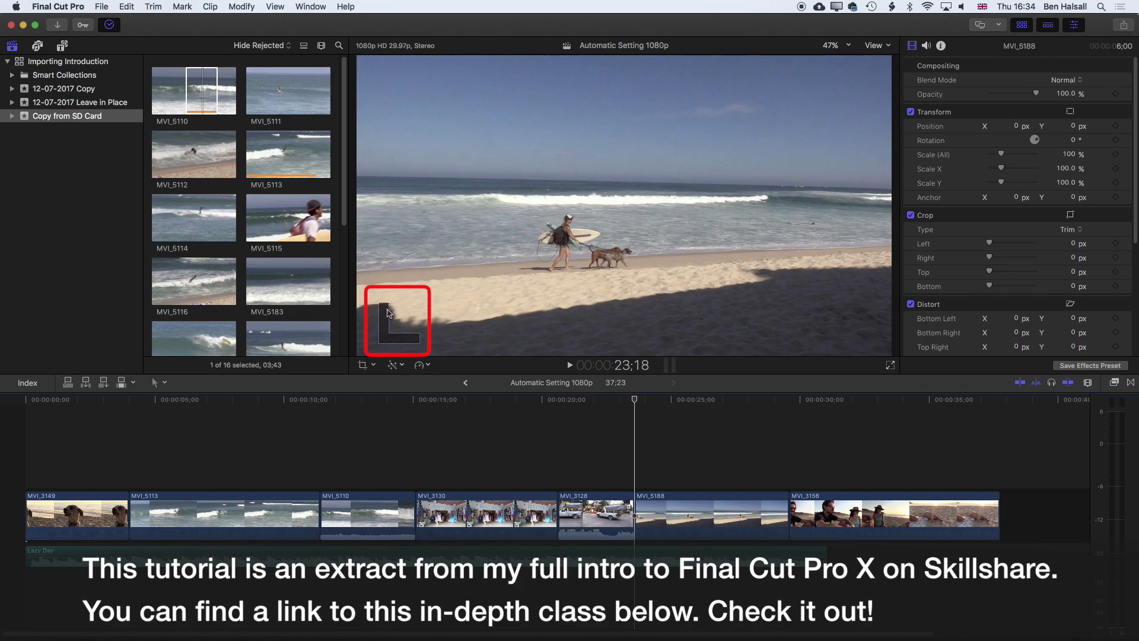
key(Left)
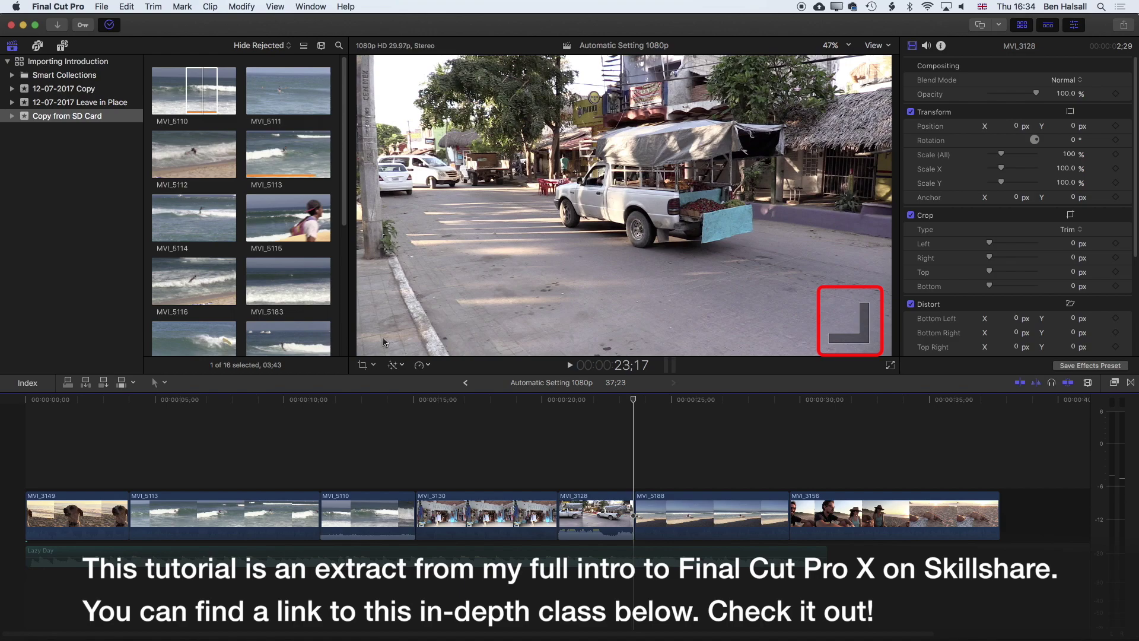
key(Right)
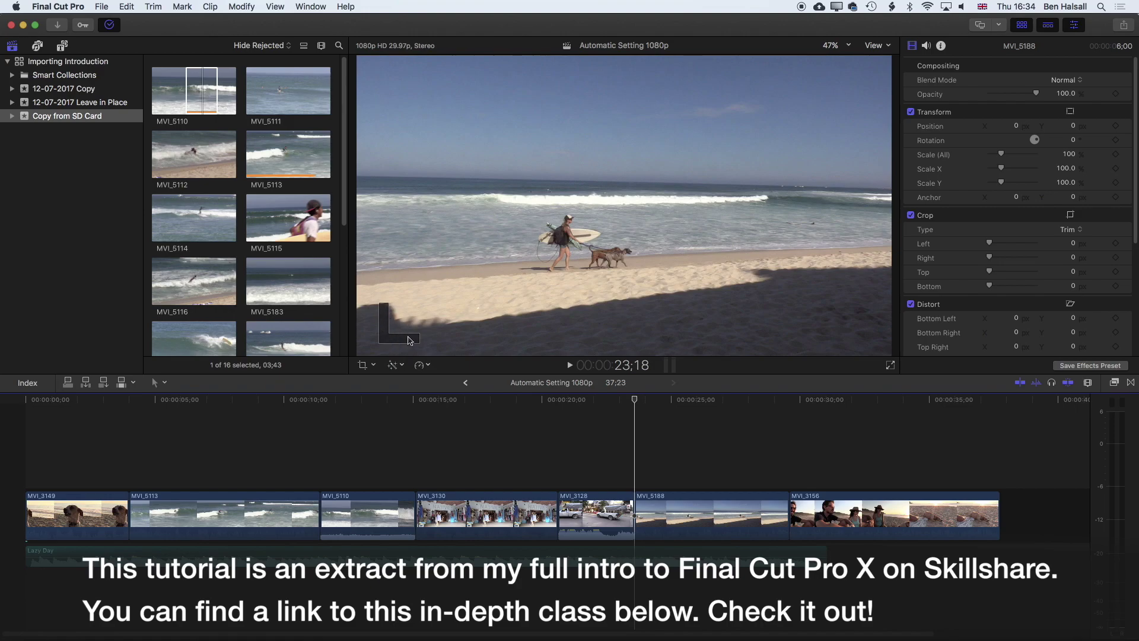
key(Right)
key(Right)
key(Right)
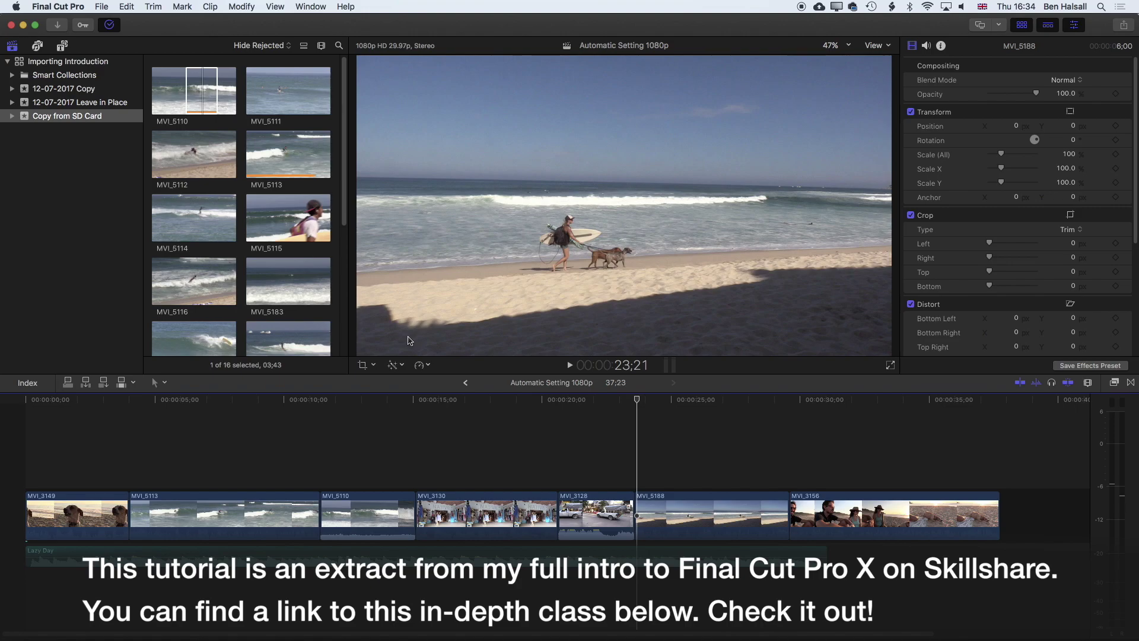
click(199, 92)
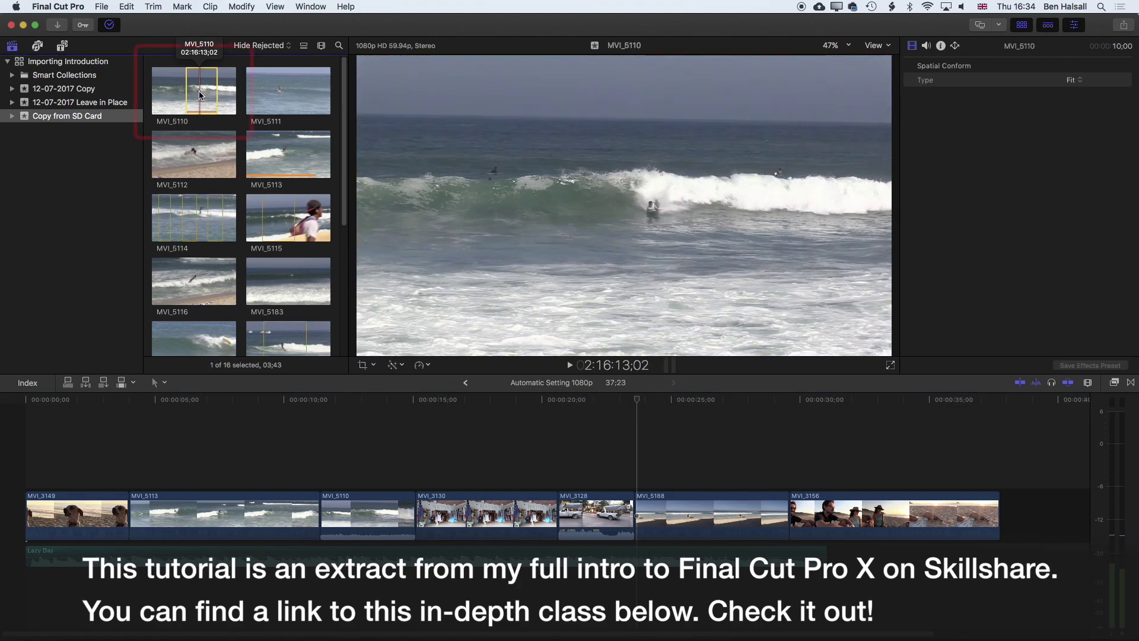
Insert MVI_5110 at the playhead, zoom in, and park the playhead on the new cut at 23;18
click(86, 383)
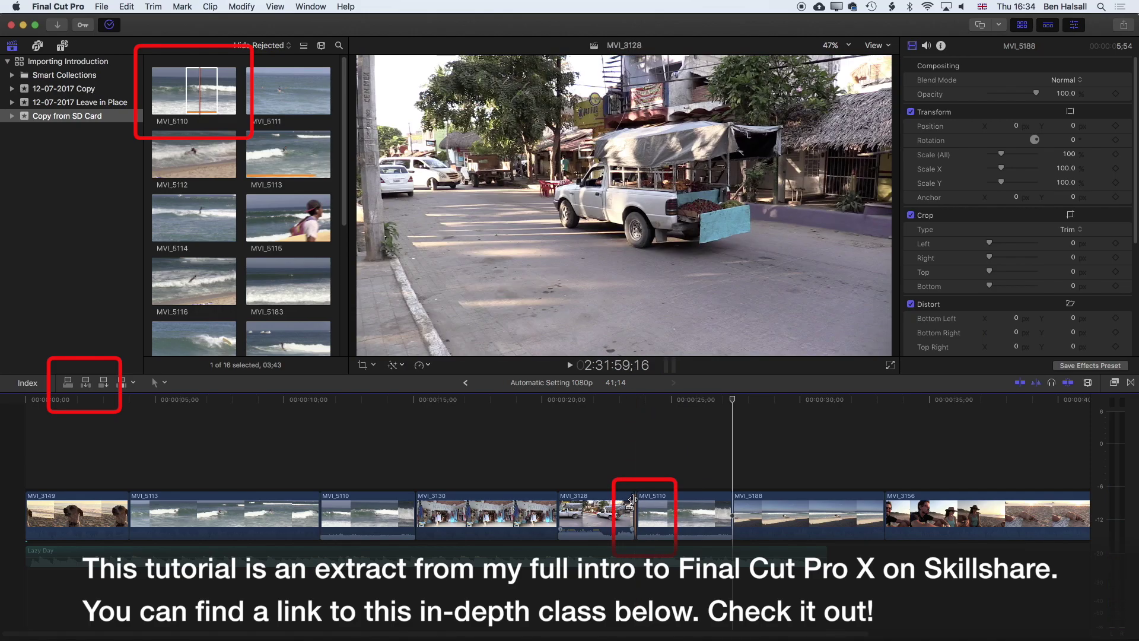
key(super+equal)
key(super+equal)
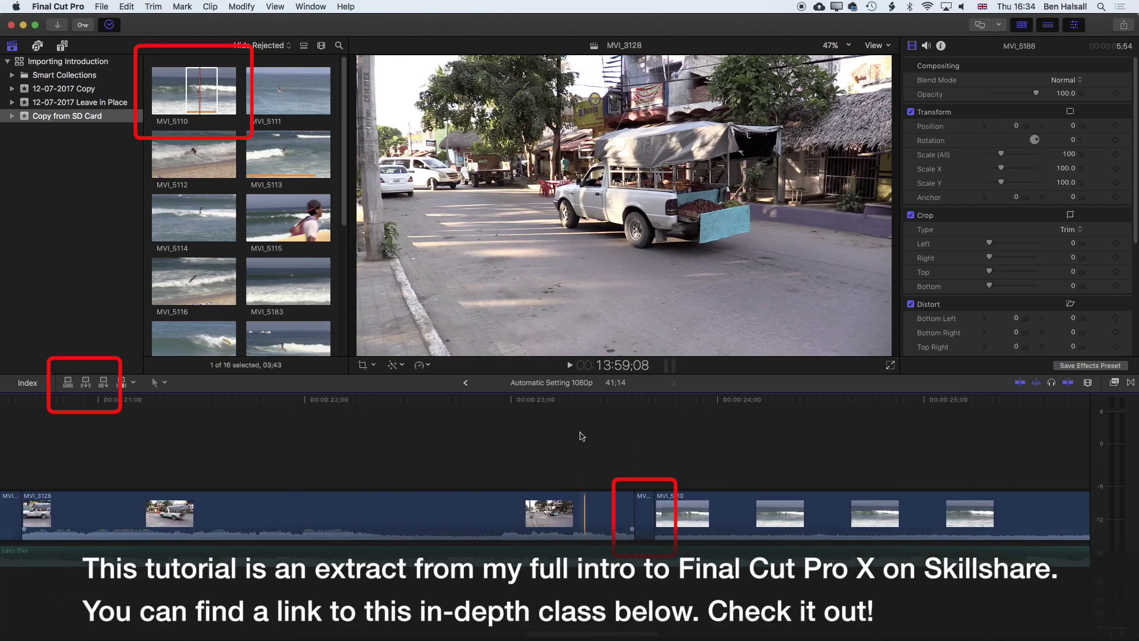
key(space)
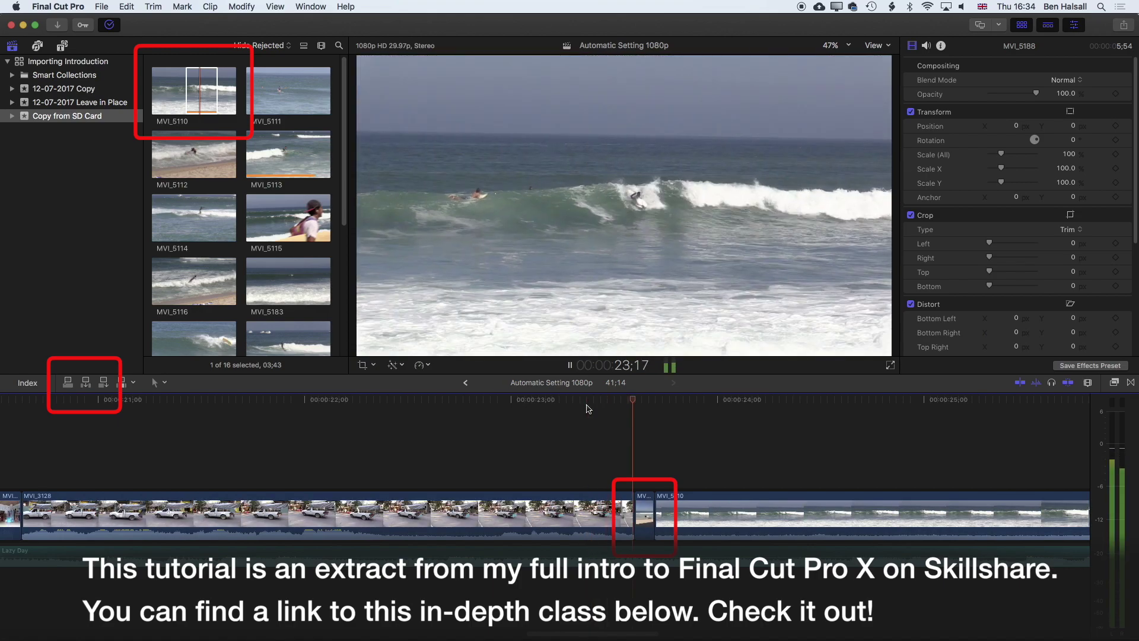
click(642, 400)
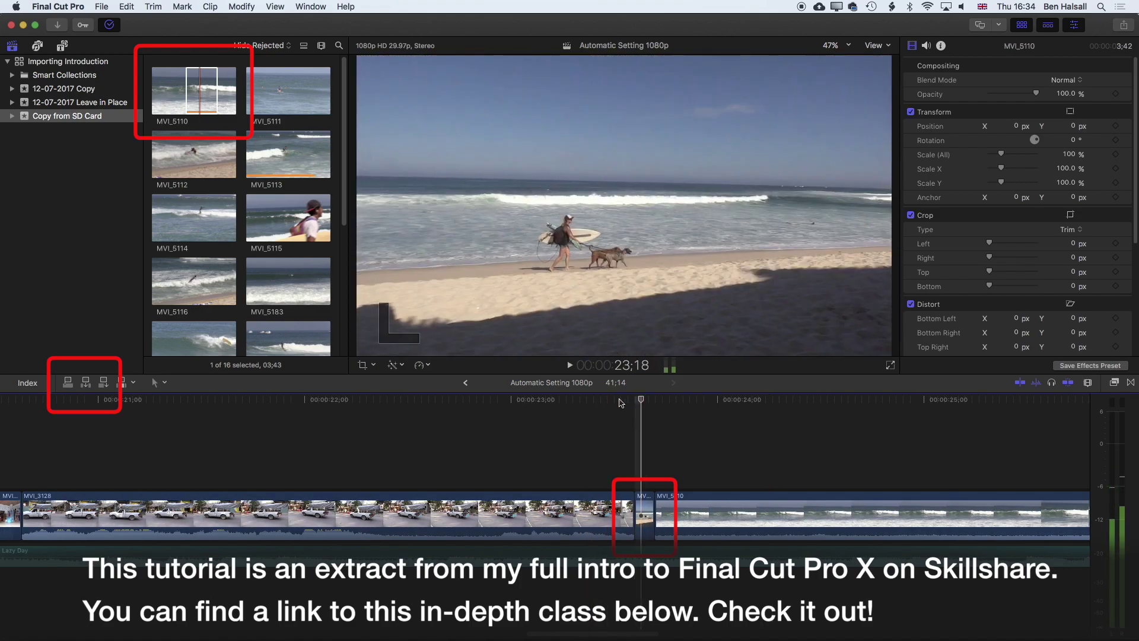
drag(649, 403, 635, 404)
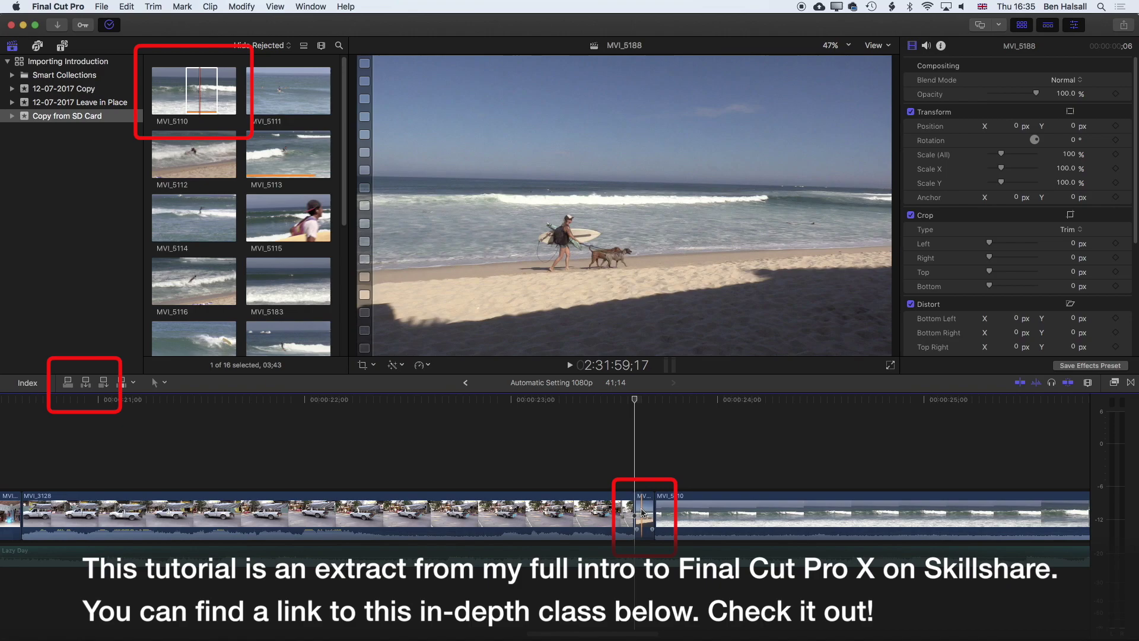
Delete the three-frame MVI_5188 sliver and zoom the timeline to fit the whole project
click(641, 513)
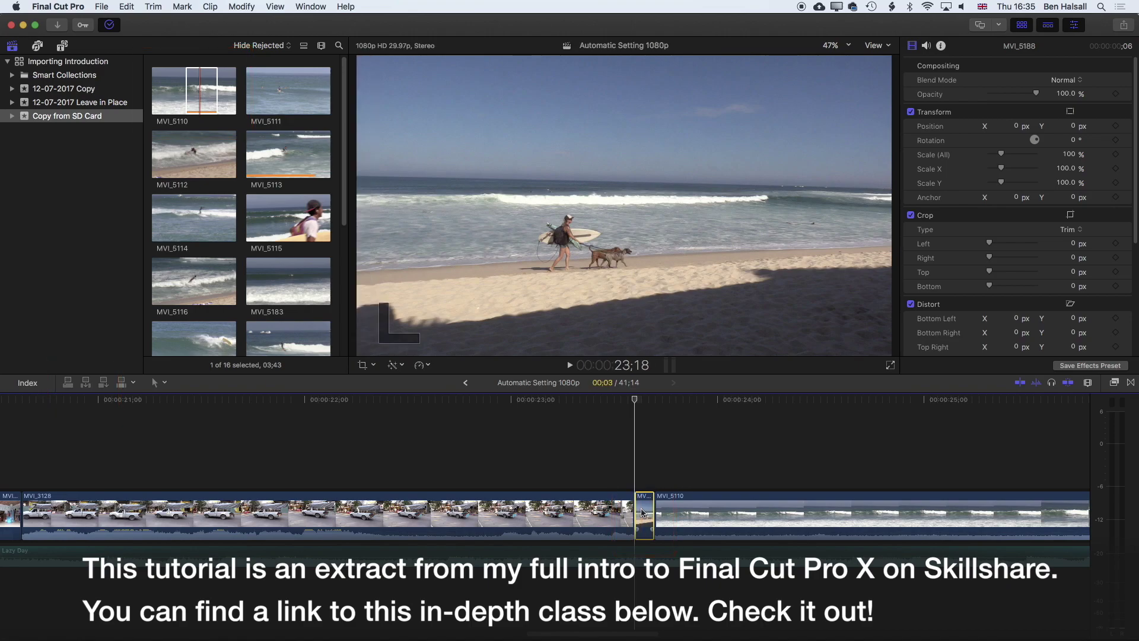
key(Delete)
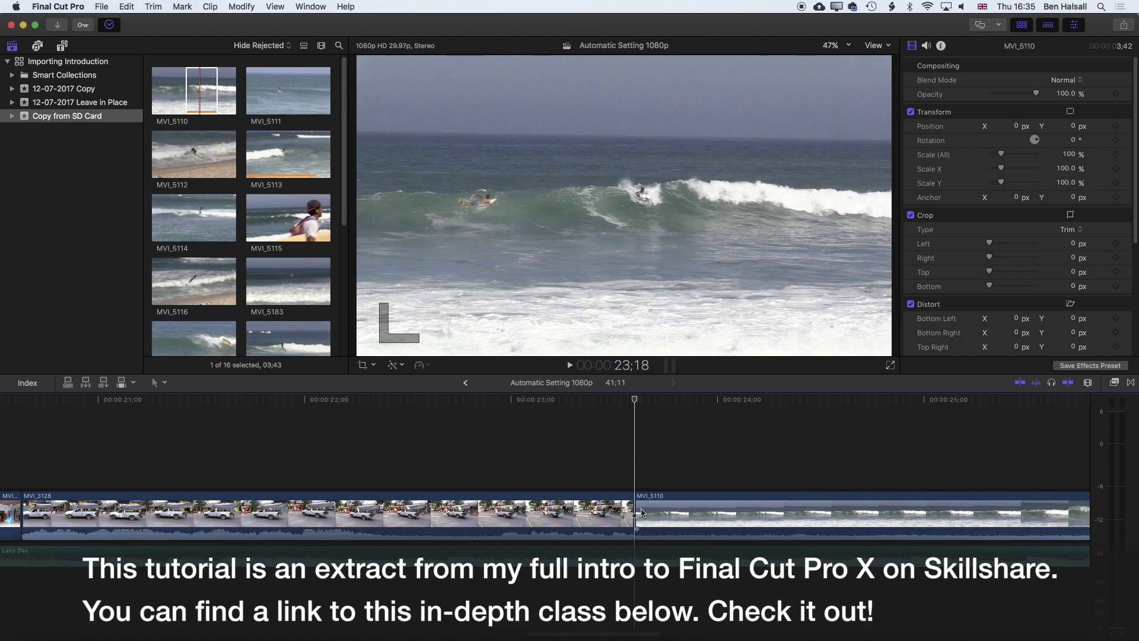
key(shift+z)
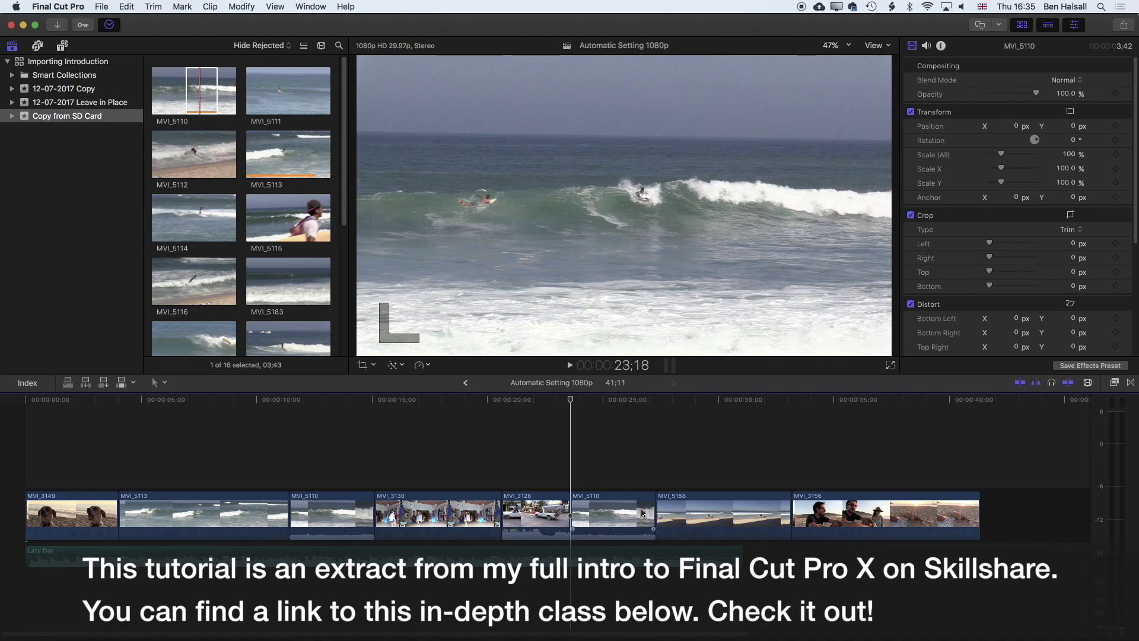
Hop between edit points via MVI_5113 and MVI_3130, land on MVI_5110 at 23;18, then play backwards
key(Up)
key(Up)
key(Up)
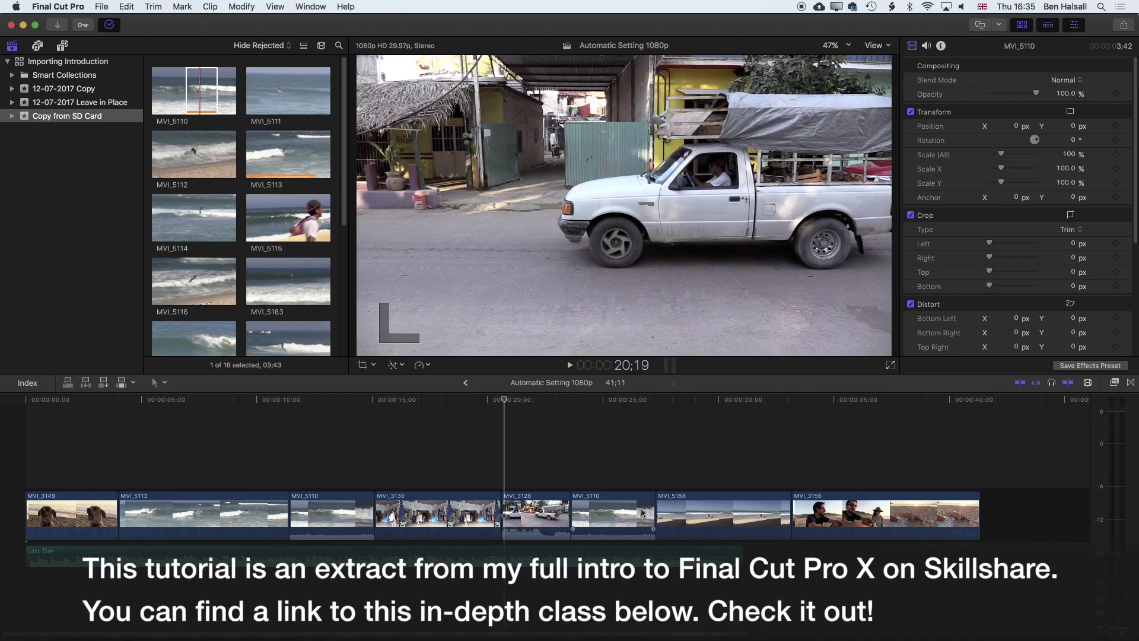
key(Up)
key(Up)
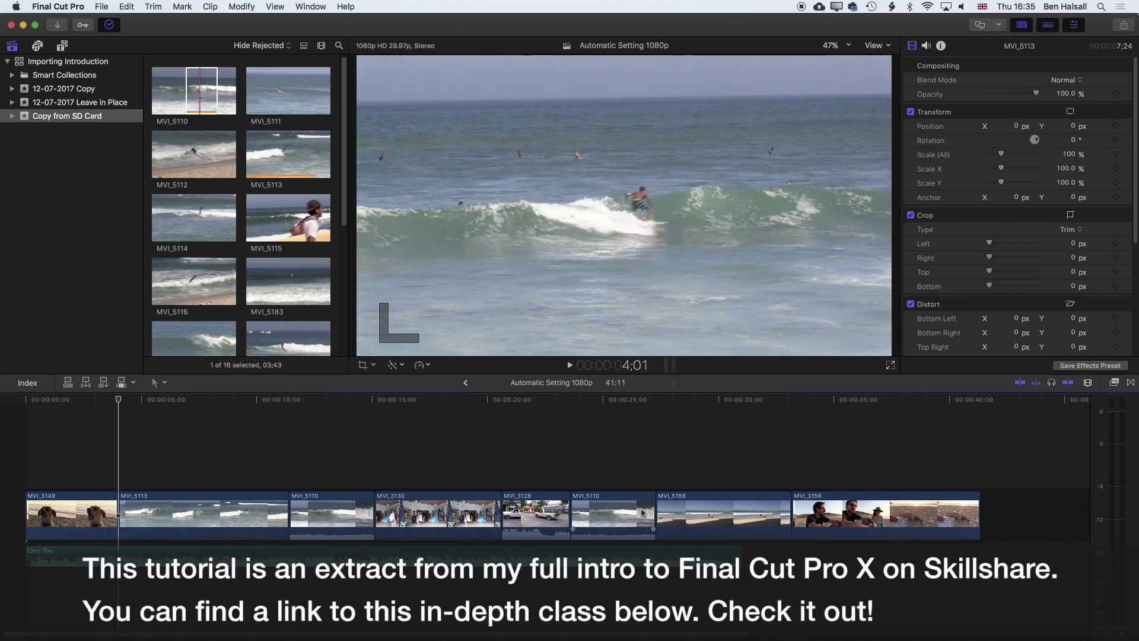
key(Down)
key(Down)
key(Down)
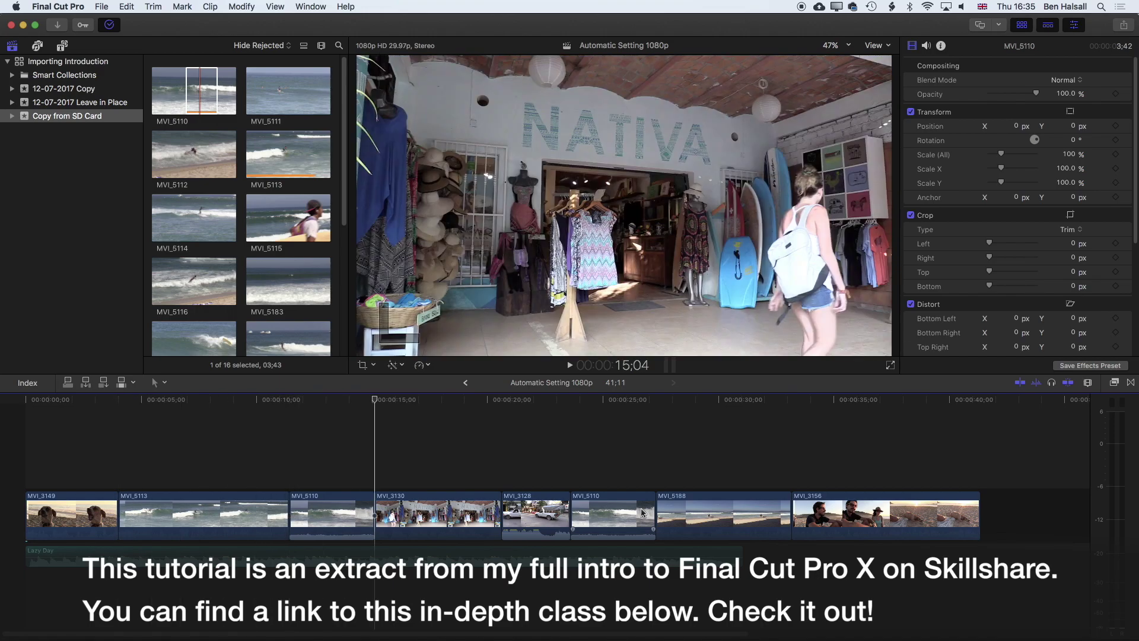
key(Down)
key(Up)
key(Up)
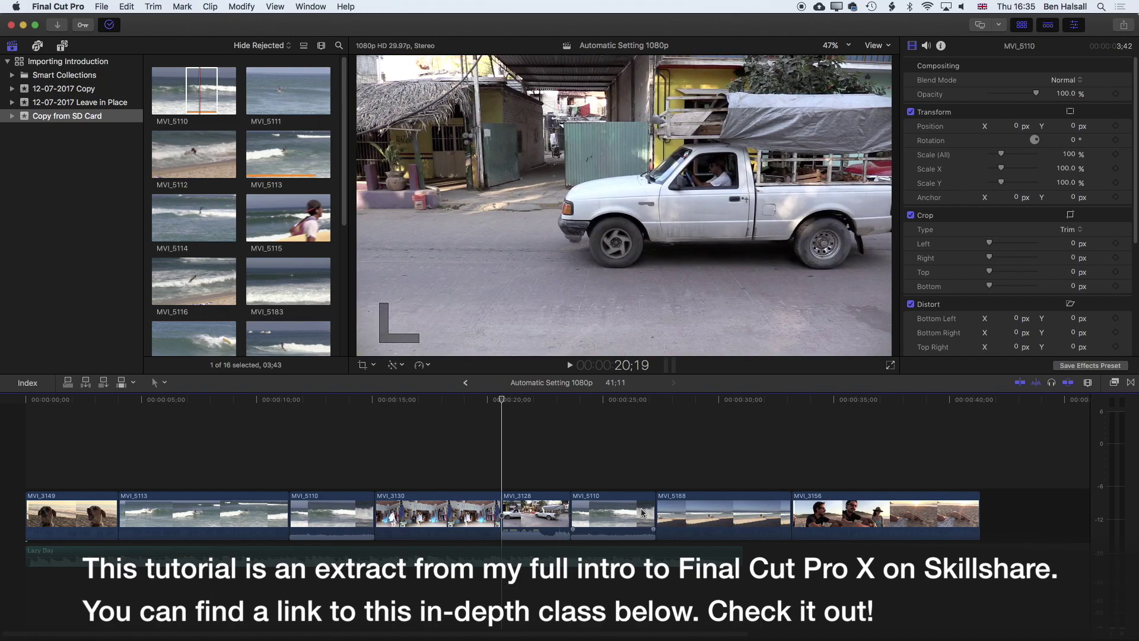
key(Up)
key(Down)
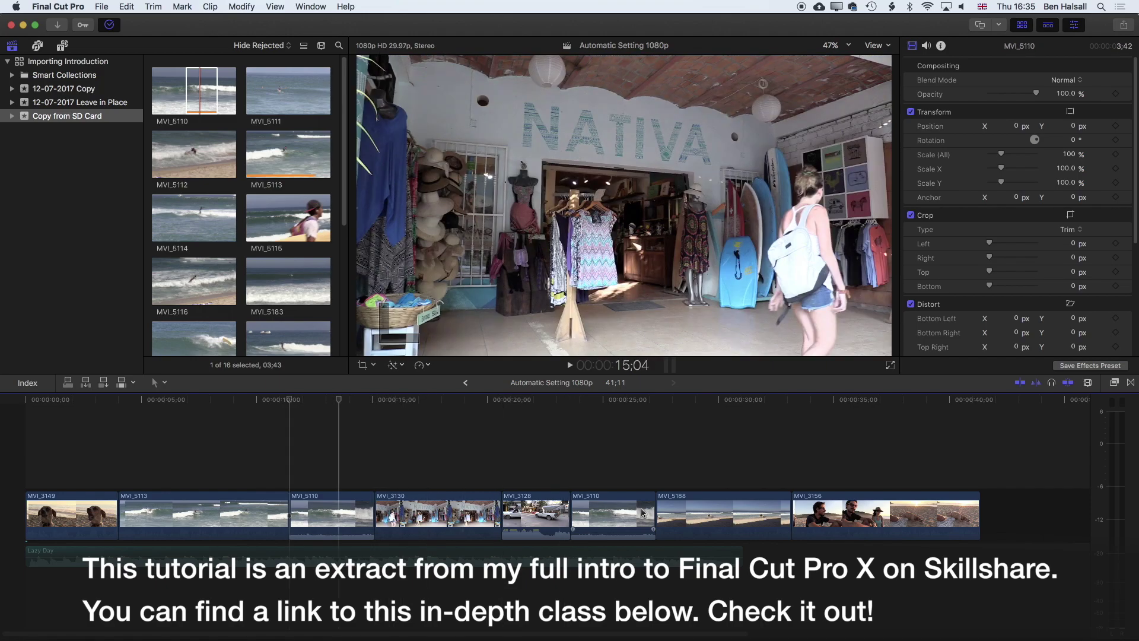
key(Down)
key(Down)
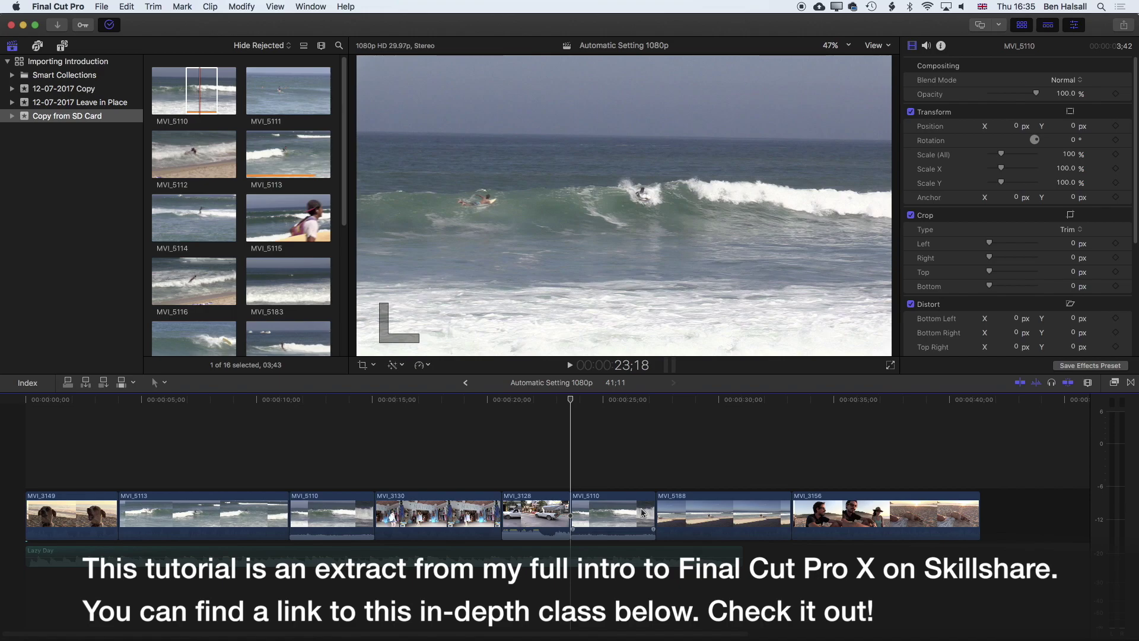
key(j)
Pause, play forward through the MVI_3128 truck clip, pause, then jump between MVI_3128 and MVI_5110 starts
key(k)
key(l)
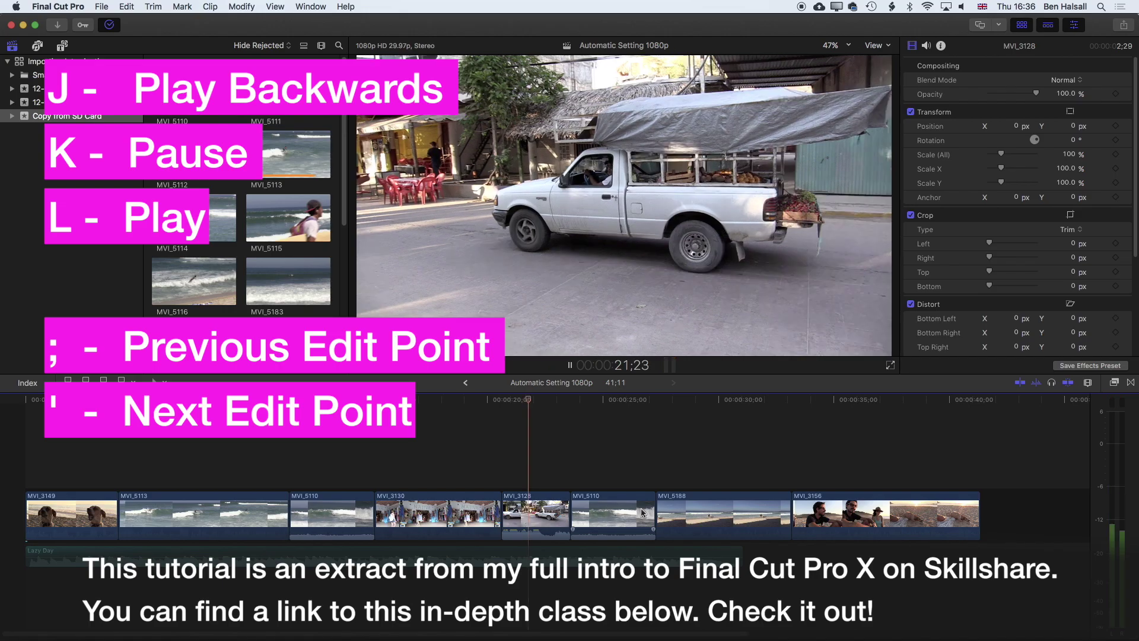
key(k)
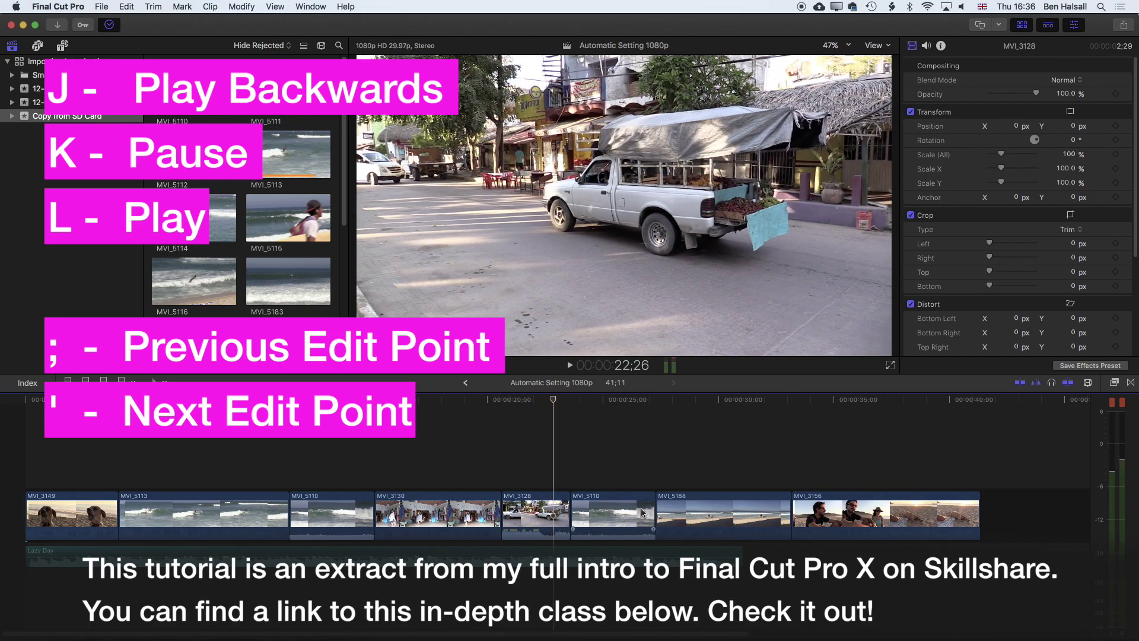
key(semicolon)
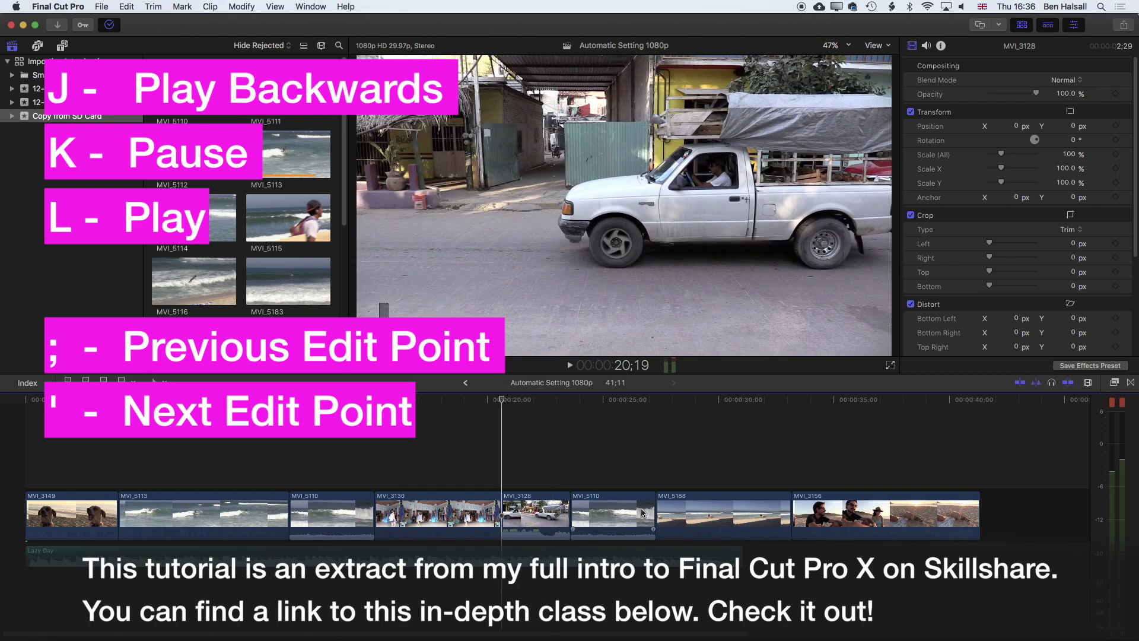
key(apostrophe)
key(apostrophe)
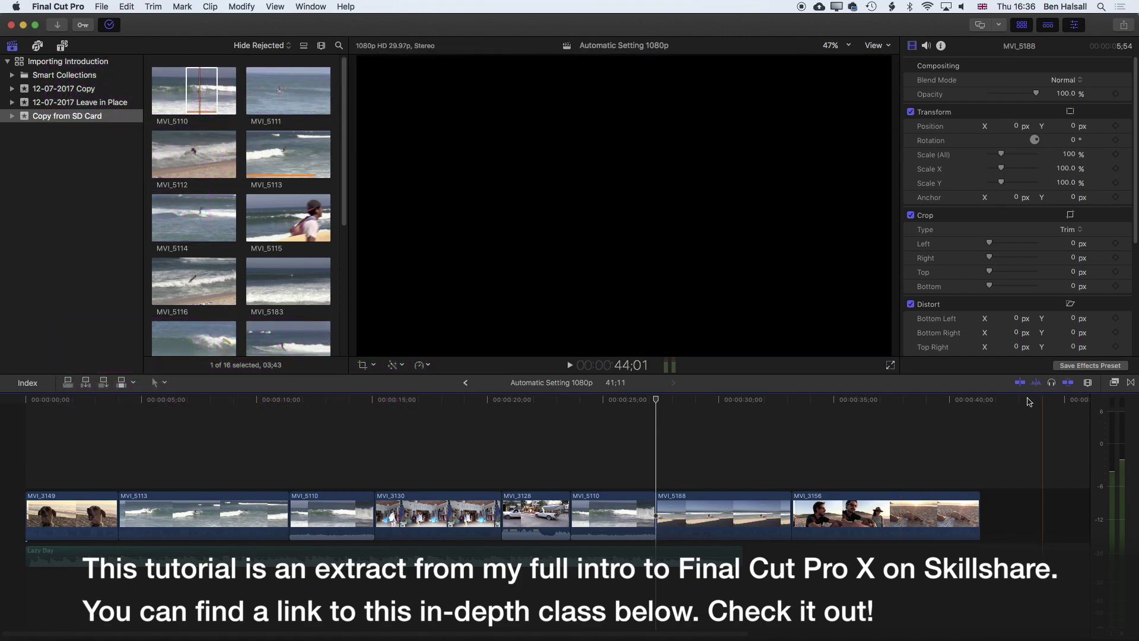
Toggle snapping off and back on, then scrub and snap the playhead onto the MVI_3128/MVI_5110 cut
click(1070, 382)
click(1068, 382)
mouse_move(658, 402)
mouse_down()
mouse_move(794, 409)
mouse_move(657, 410)
mouse_up()
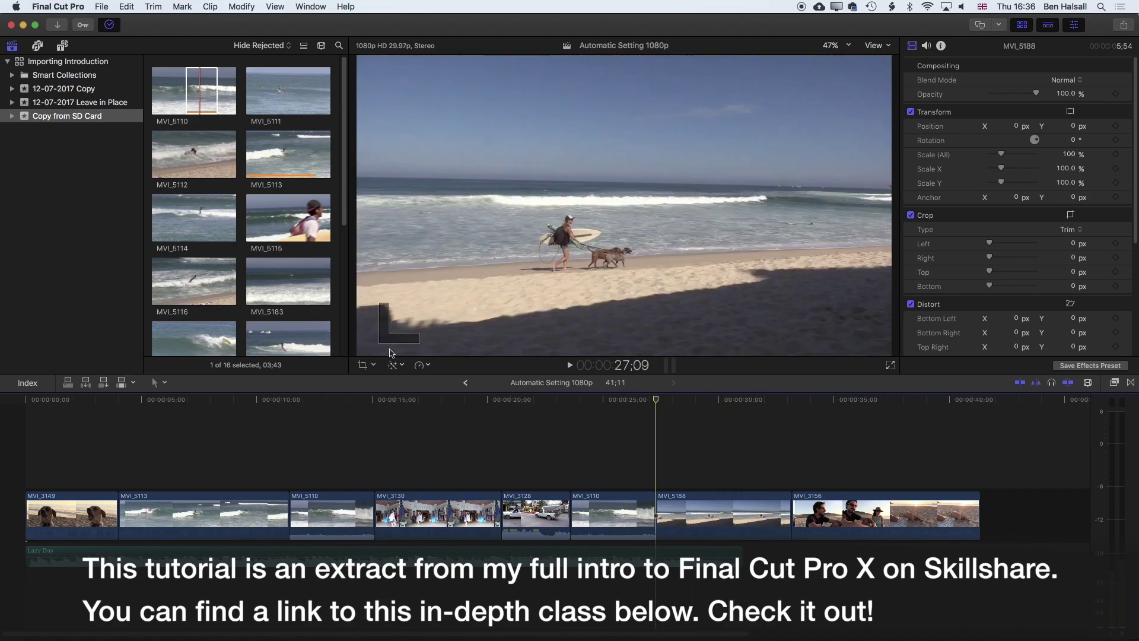
drag(657, 404, 572, 406)
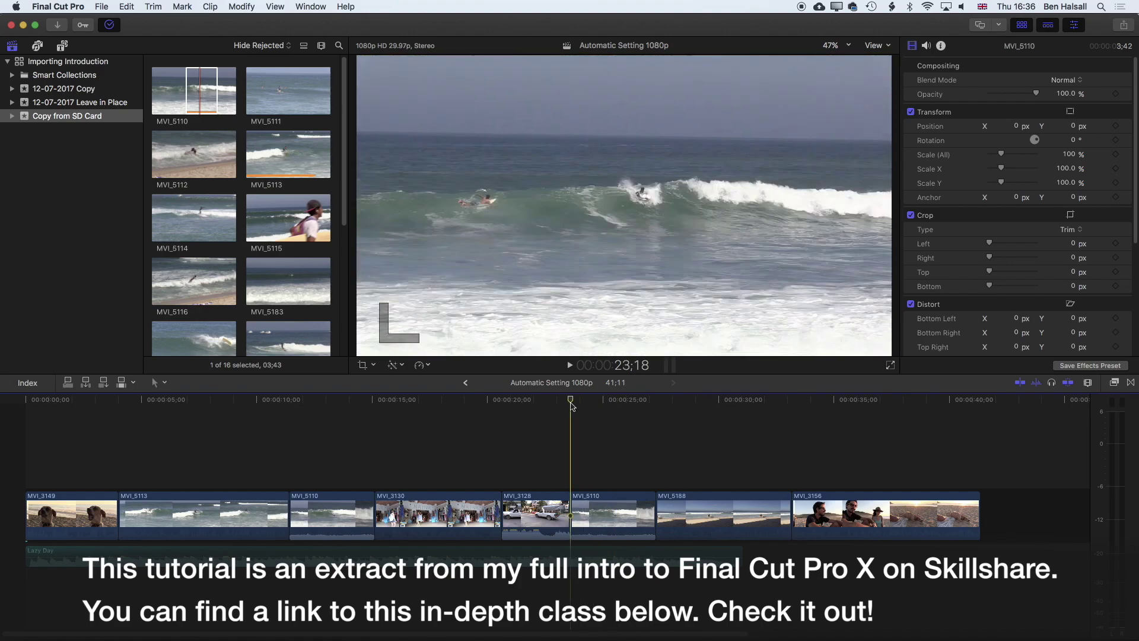